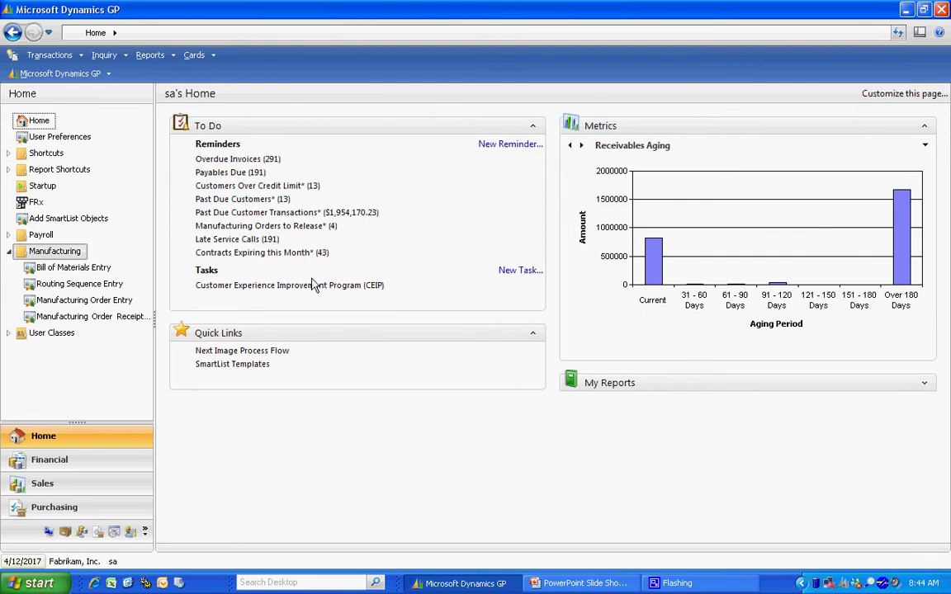
# Load the VESPER MARTINI bill of materials in Bill of Materials Entry.
pyautogui.click(93, 271)
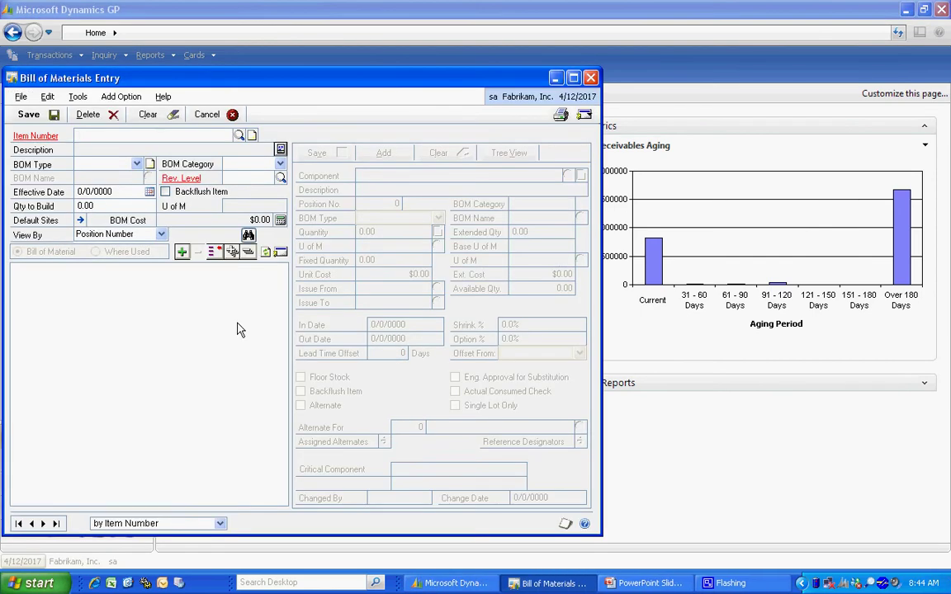
pyautogui.write('VES')
pyautogui.press('Down')
pyautogui.press('Return')
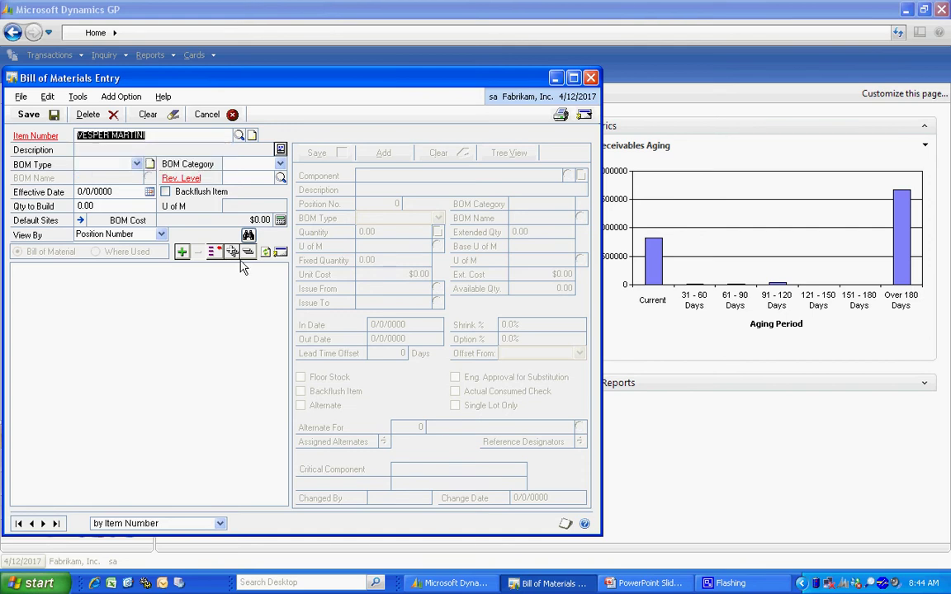
pyautogui.press('Tab')
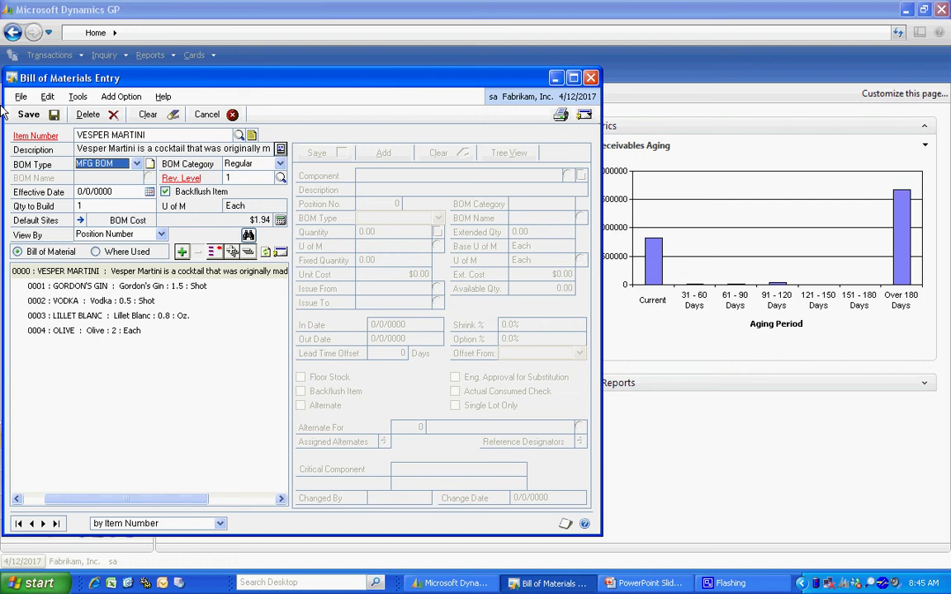
# Review the Gordon's Gin and Vodka components (Vodka: 0.5 Shot, $0.47 unit cost).
pyautogui.click(86, 286)
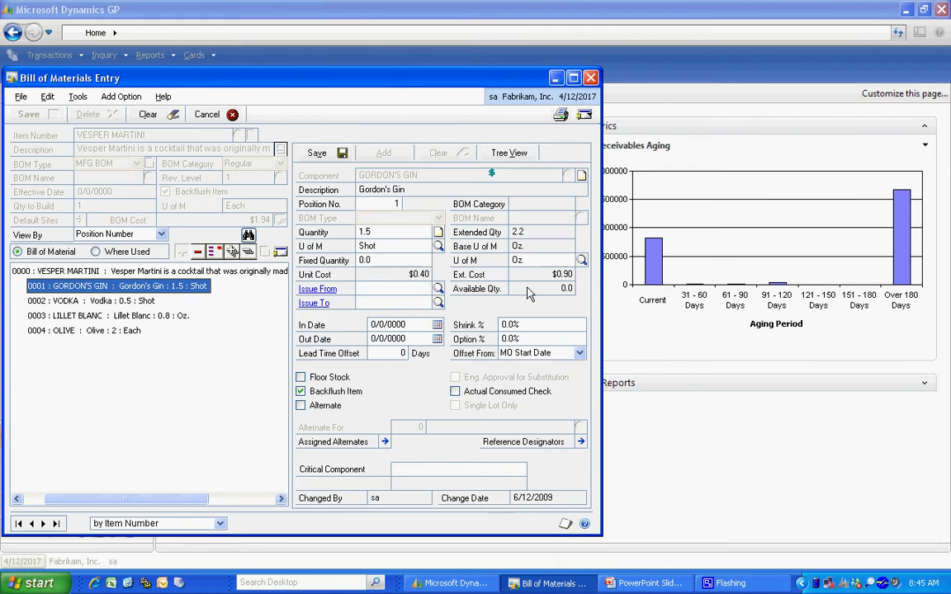
pyautogui.click(118, 302)
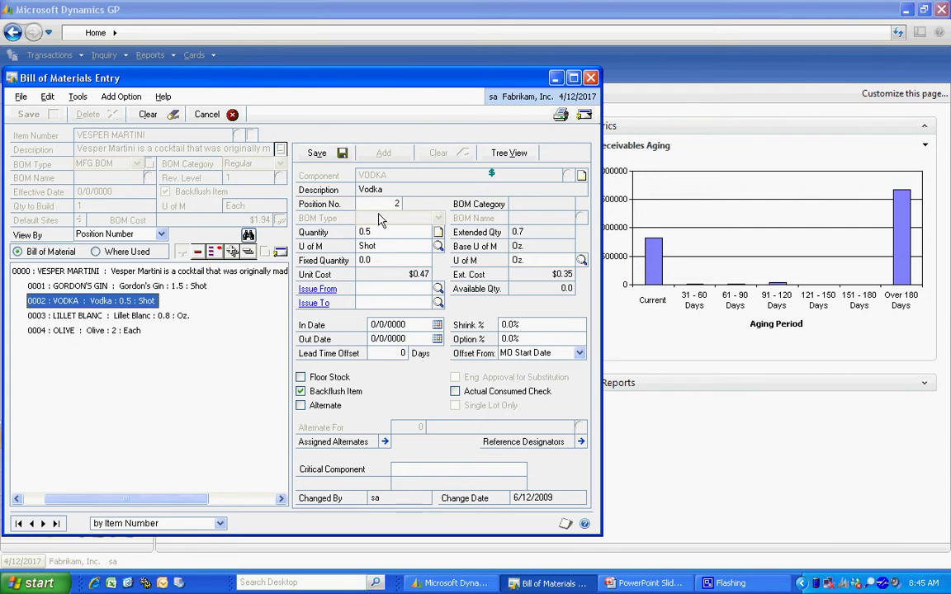
pyautogui.click(591, 77)
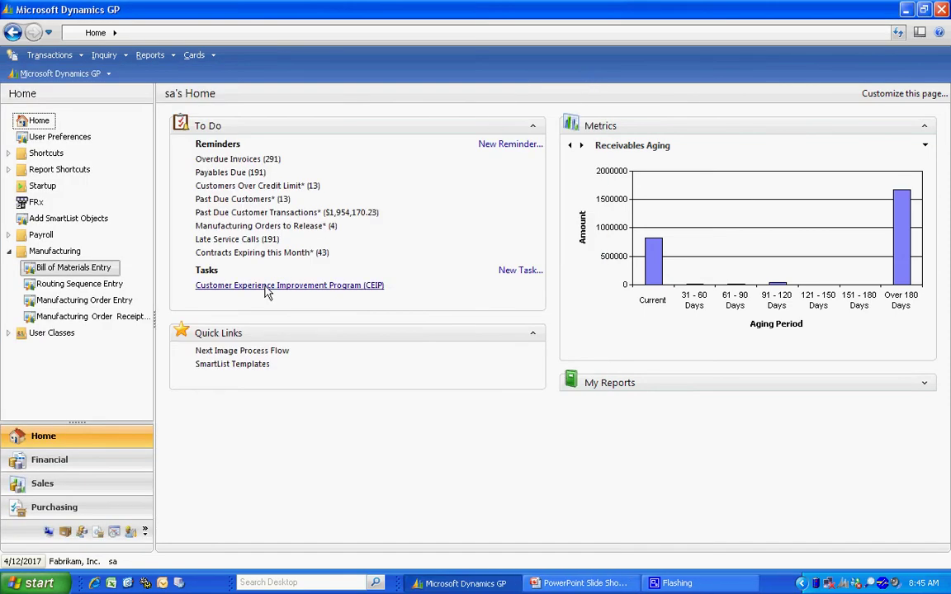
pyautogui.click(92, 286)
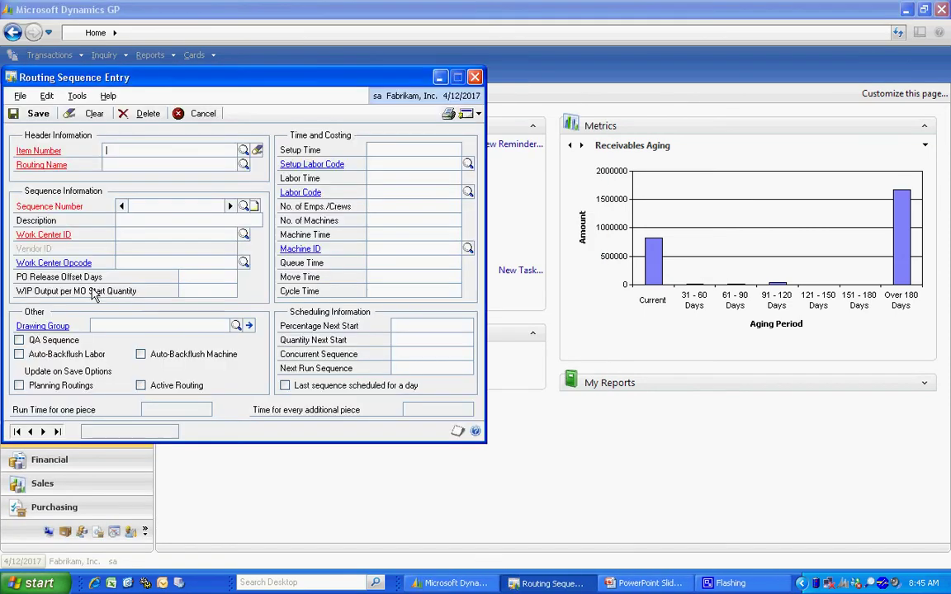
pyautogui.click(244, 165)
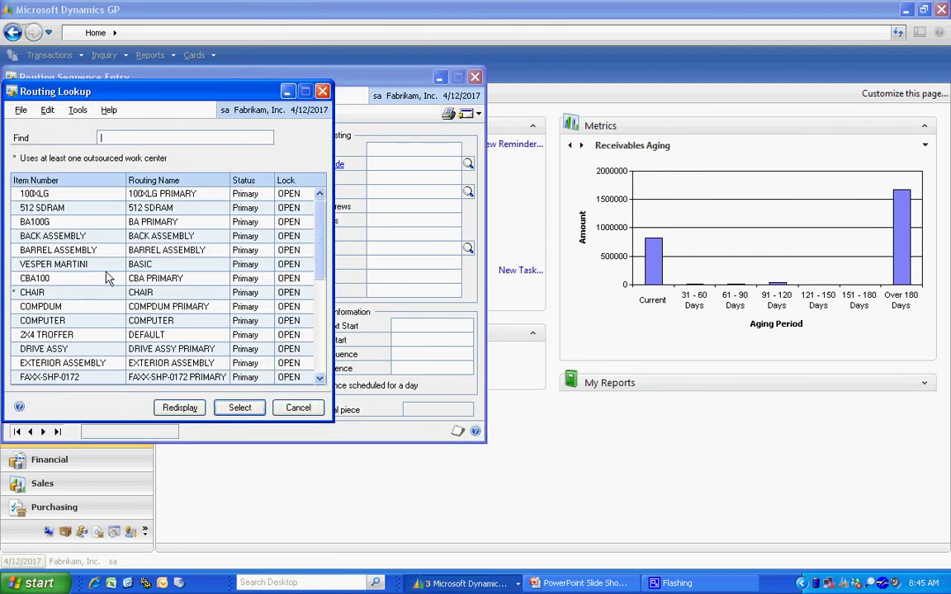
pyautogui.click(103, 265)
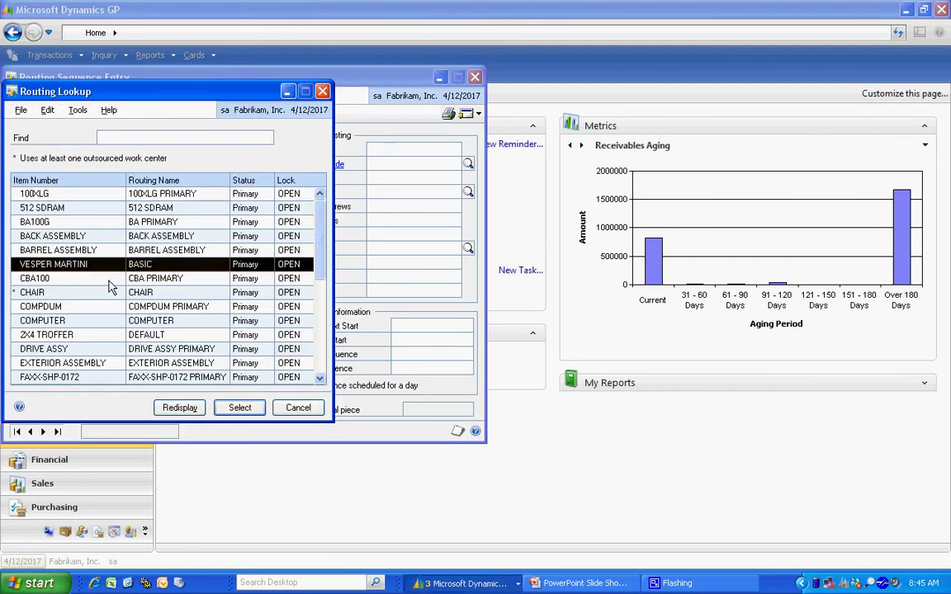
pyautogui.click(238, 408)
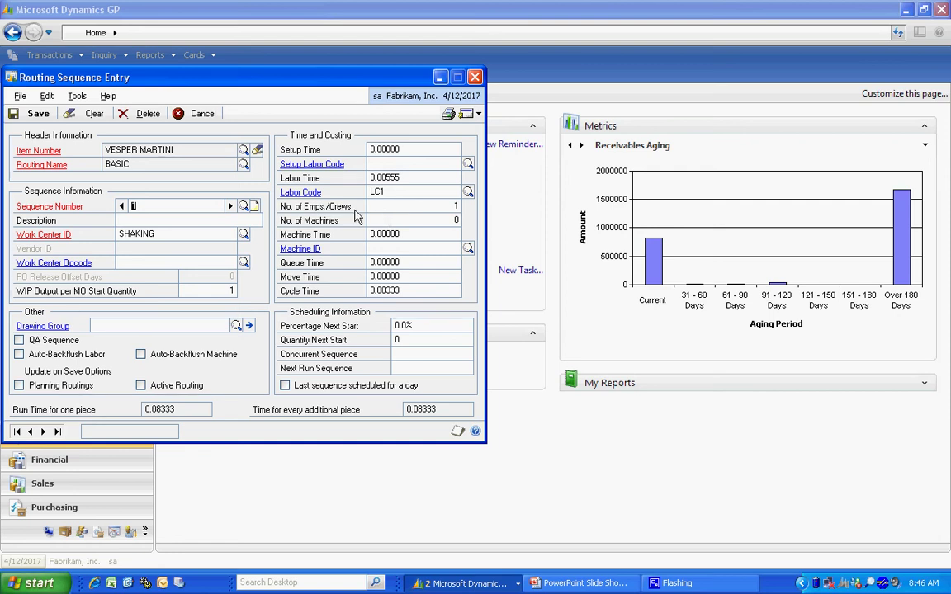
pyautogui.click(474, 77)
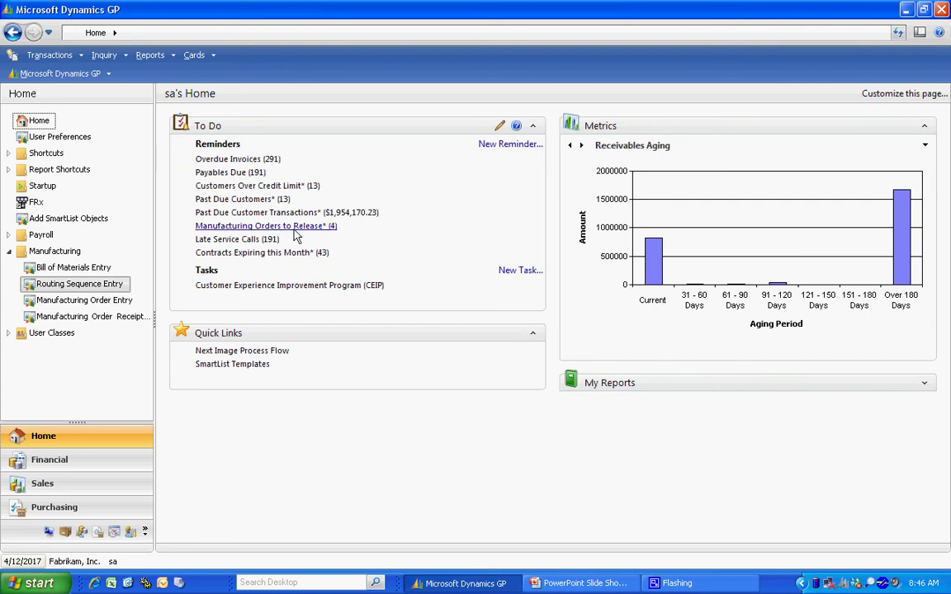
# Start a new manufacturing order for VESPER MARTINI with Open status and ending quantity 2.
pyautogui.click(79, 300)
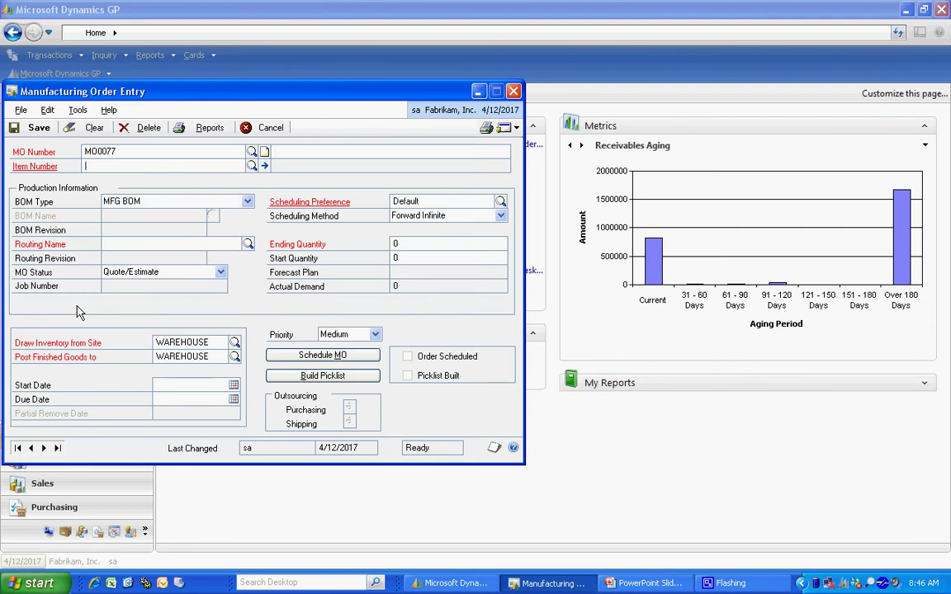
pyautogui.write('VE')
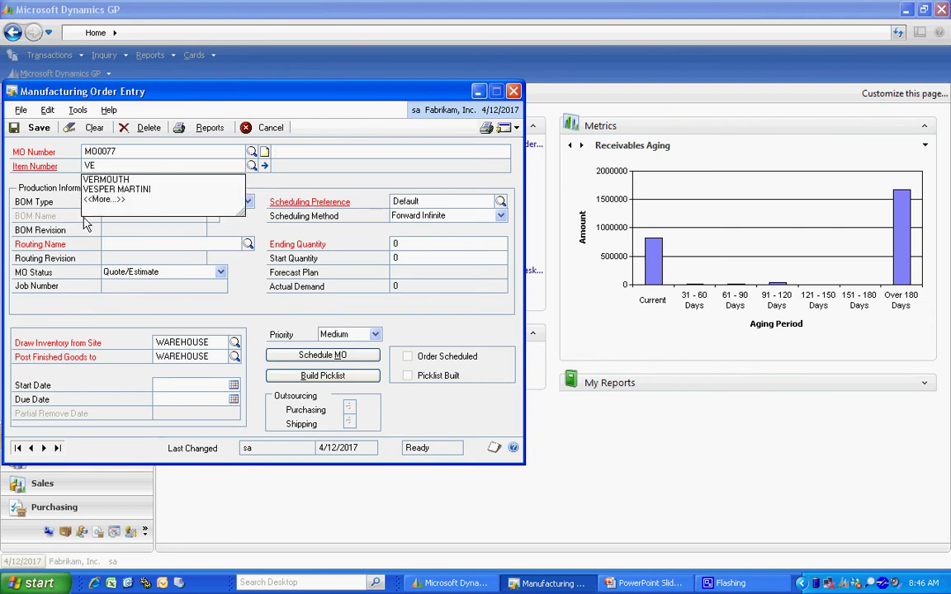
pyautogui.click(115, 190)
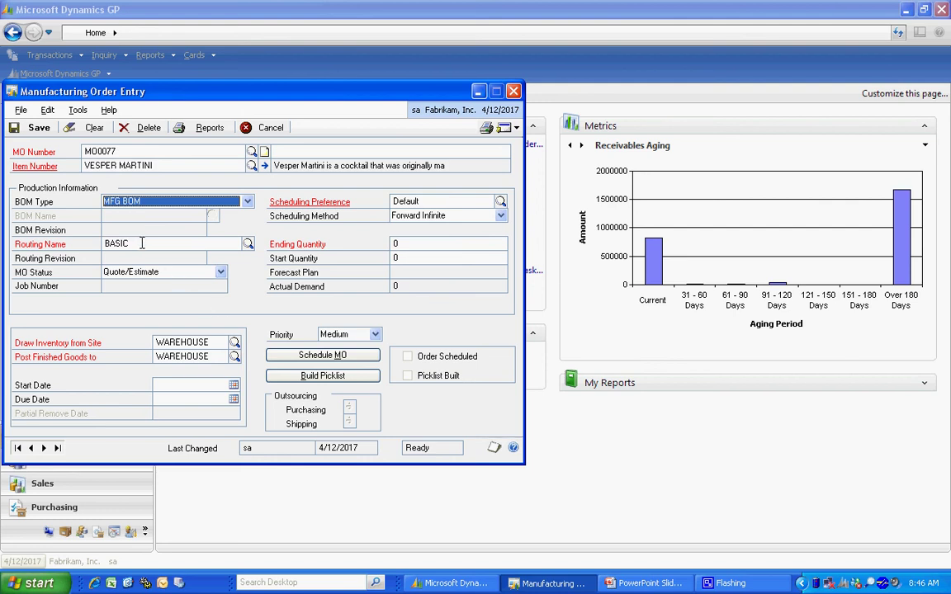
pyautogui.click(220, 272)
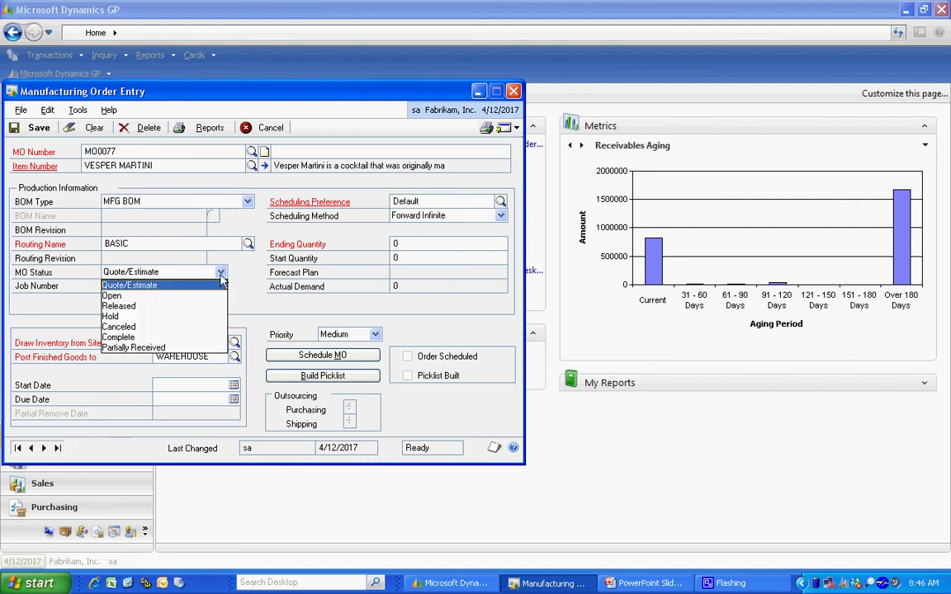
pyautogui.click(206, 295)
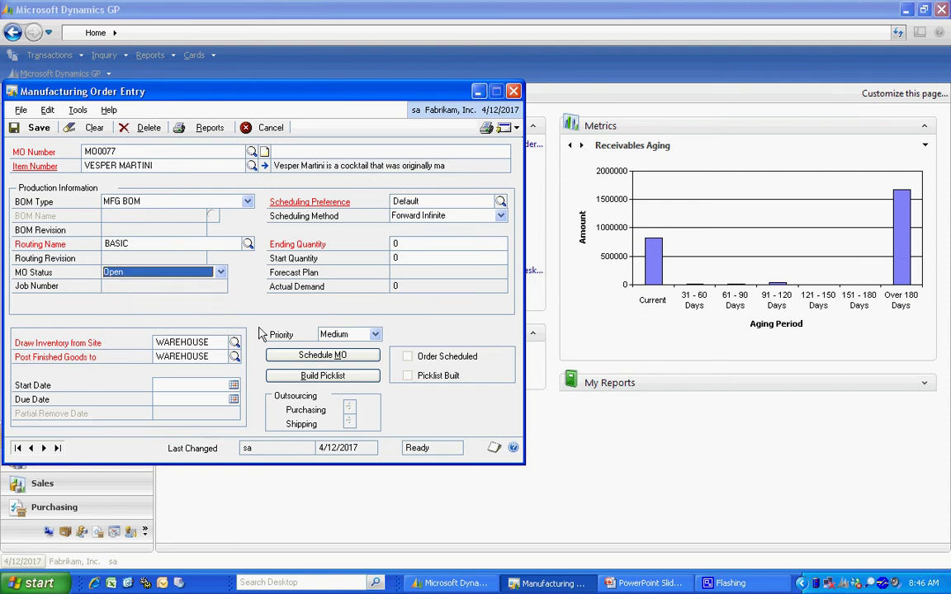
pyautogui.press('Tab')
pyautogui.press('Tab')
pyautogui.press('Tab')
pyautogui.press('Tab')
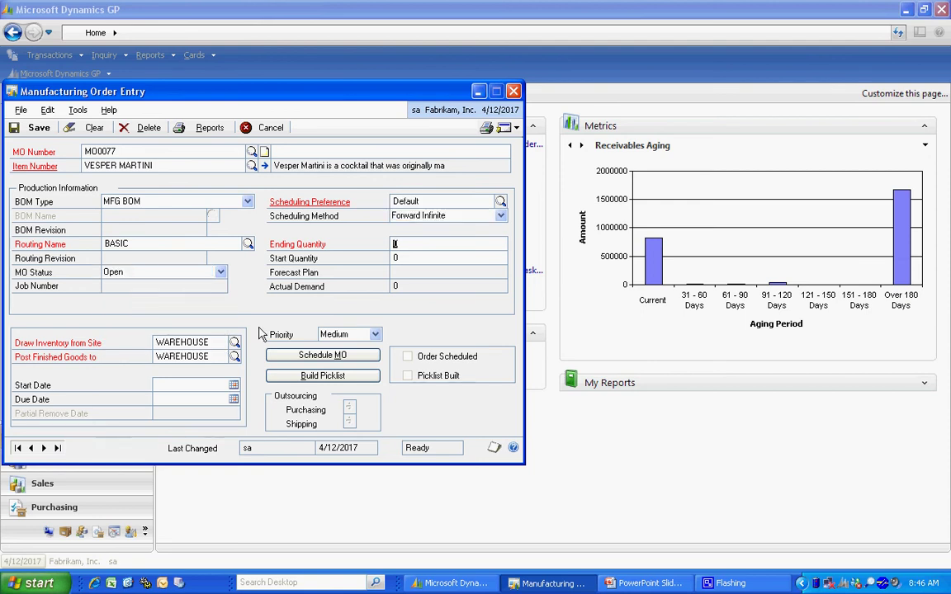
pyautogui.write('2')
pyautogui.press('Tab')
# Set the order's start date to 4/12/2017 and schedule it.
pyautogui.click(194, 384)
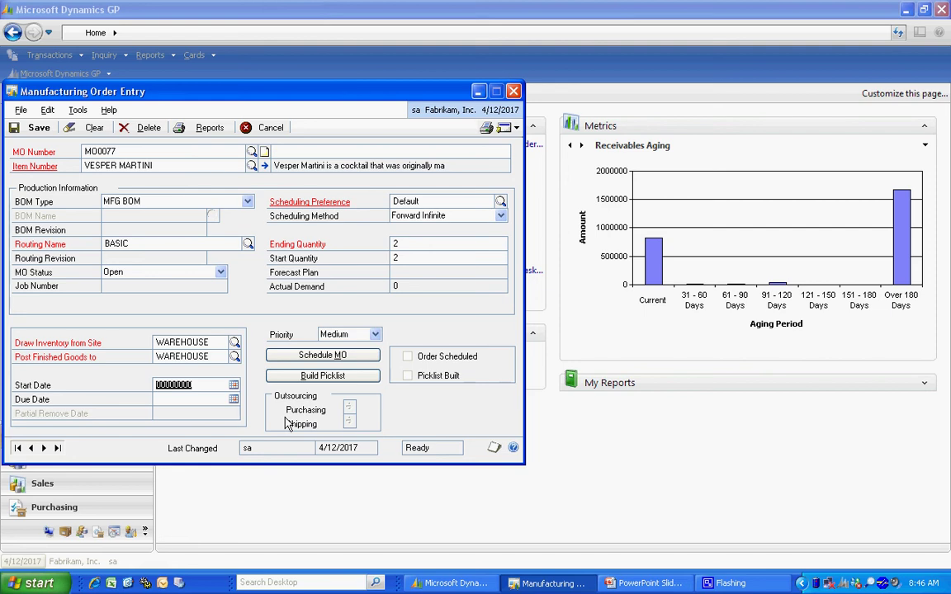
pyautogui.write('04122017')
pyautogui.press('Tab')
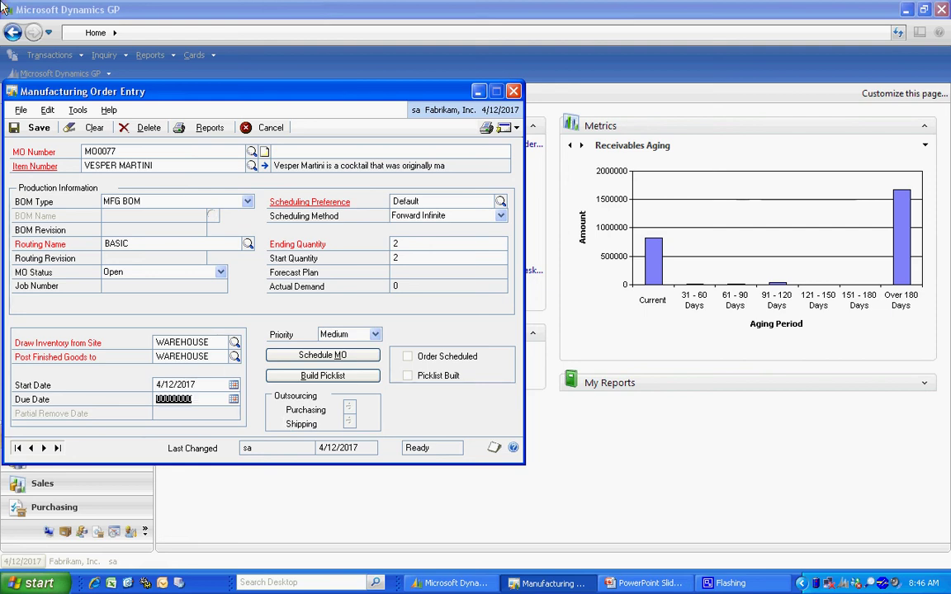
pyautogui.click(279, 356)
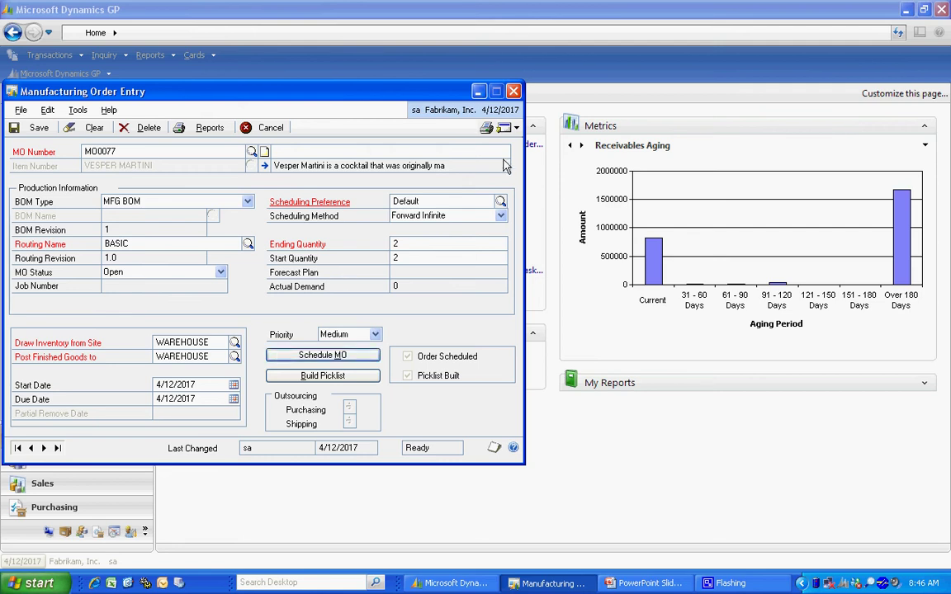
# Check the order's picklist components, then return to the order.
pyautogui.click(517, 128)
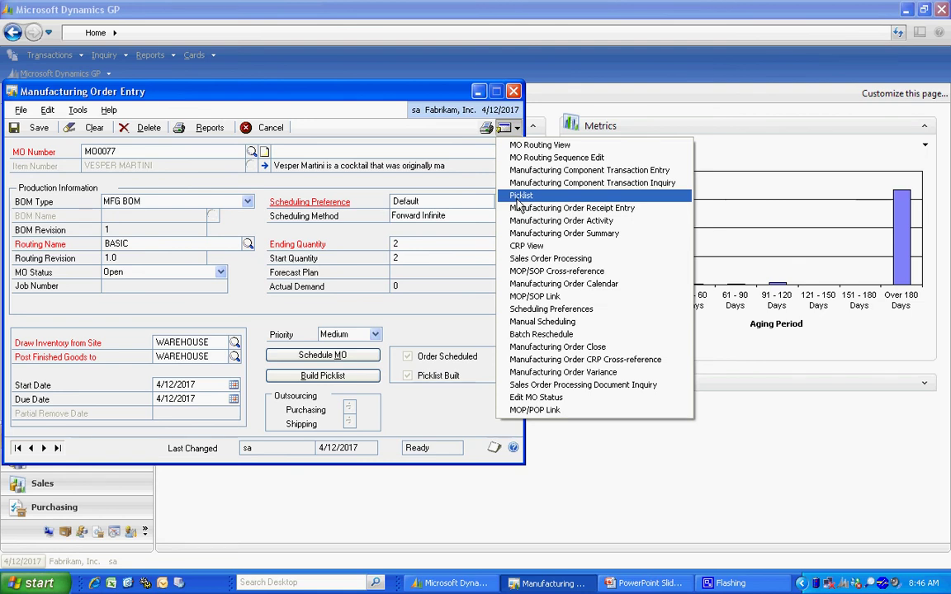
pyautogui.click(520, 195)
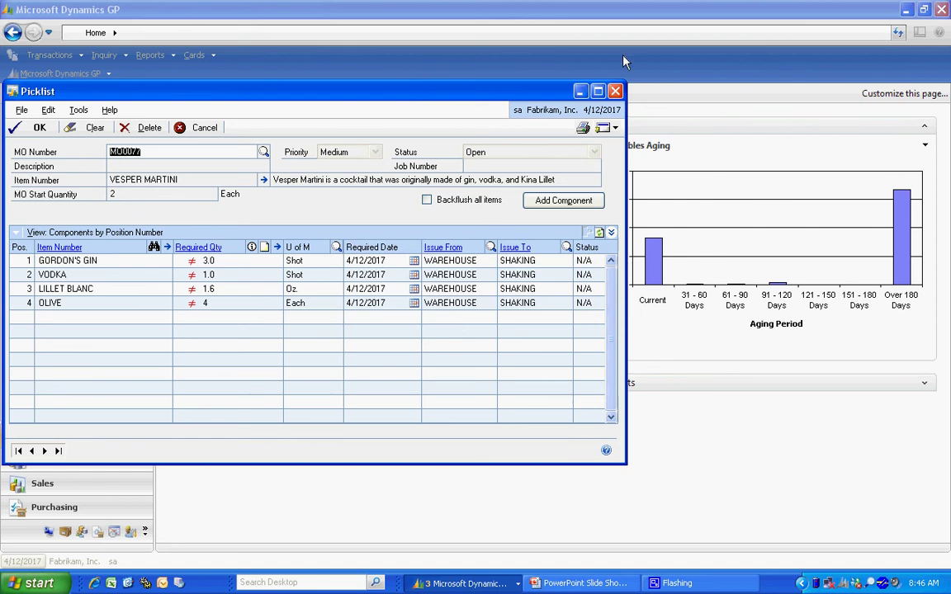
pyautogui.click(618, 92)
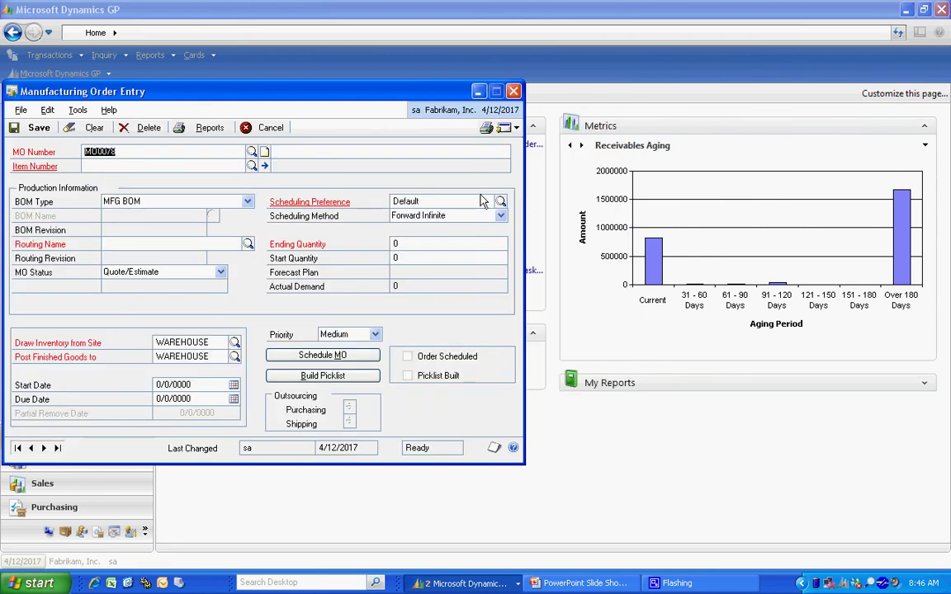
# Bring back order MO0077 and set its status to Released.
pyautogui.click(56, 447)
pyautogui.click(220, 272)
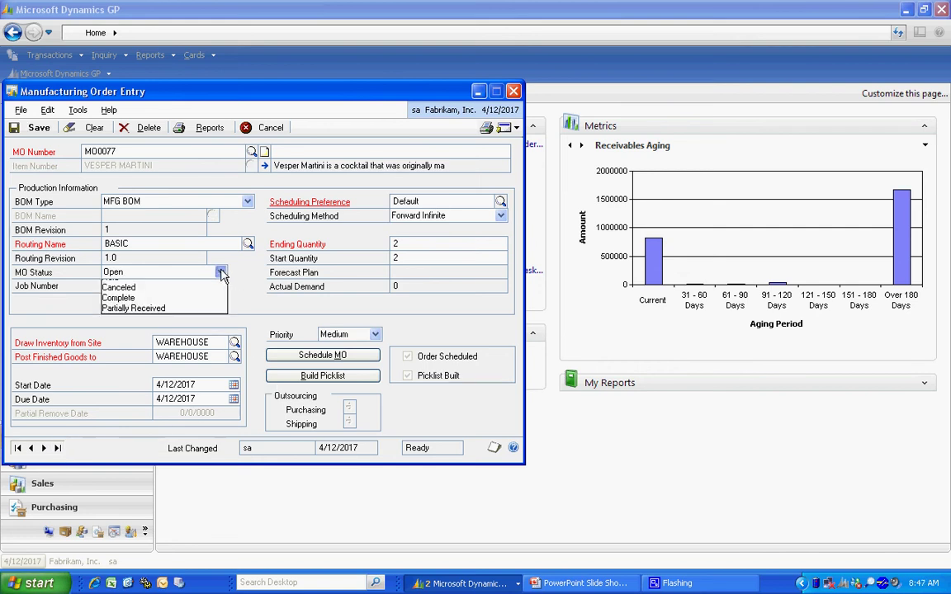
pyautogui.click(202, 306)
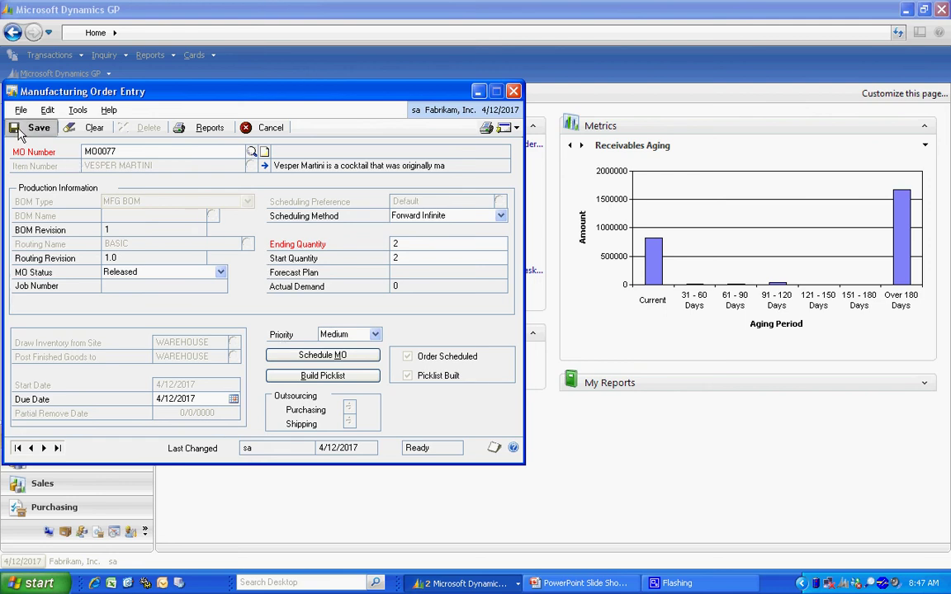
# Save MO0077, then post a receipt of 2 VESPER MARTINI against it.
pyautogui.click(512, 90)
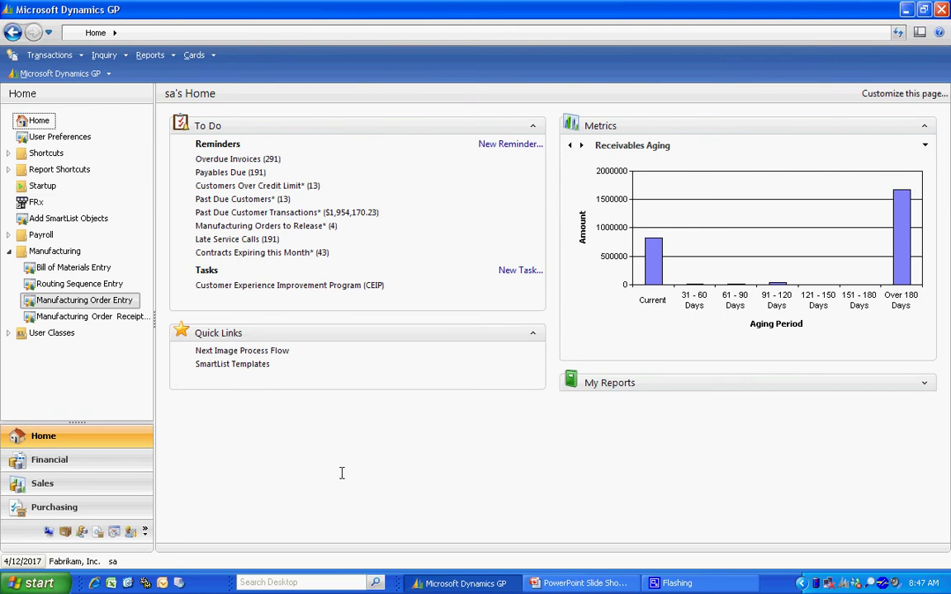
pyautogui.click(124, 320)
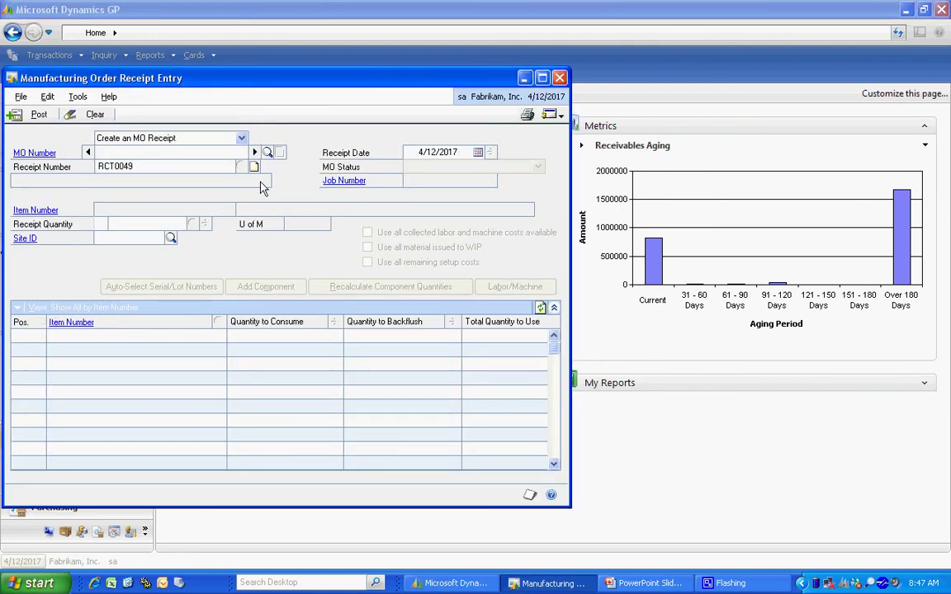
pyautogui.click(268, 153)
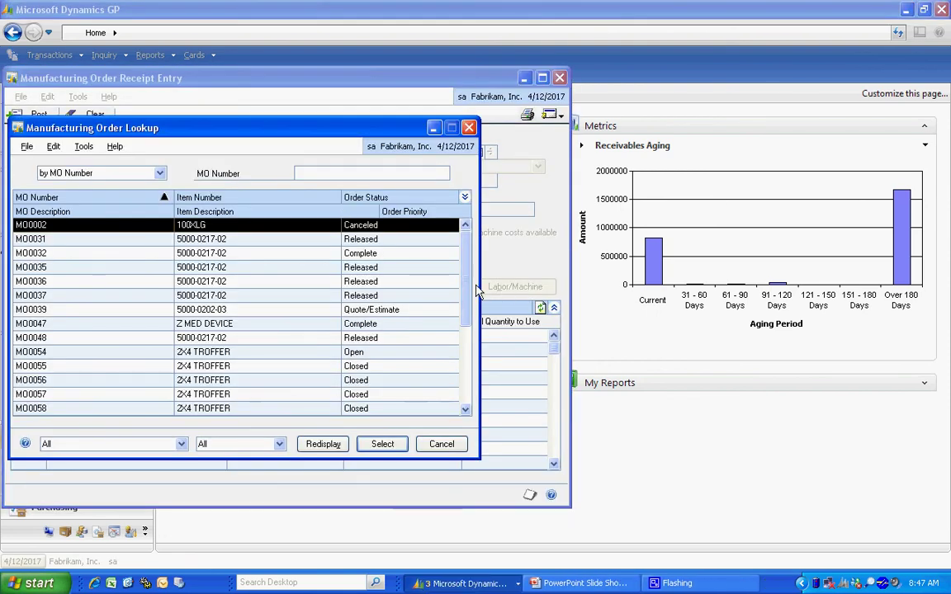
pyautogui.scroll(-4, 462, 404)
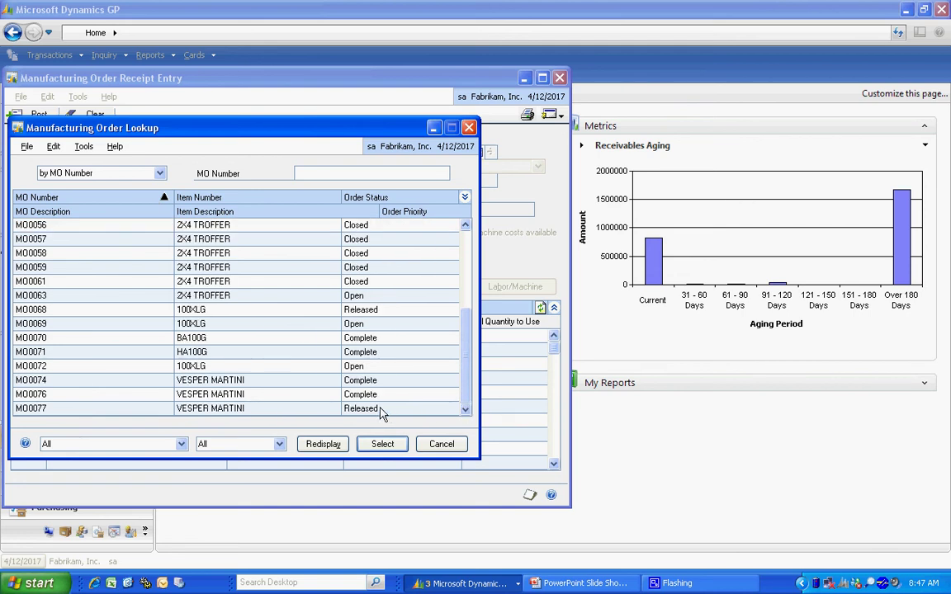
pyautogui.click(409, 408)
pyautogui.click(380, 446)
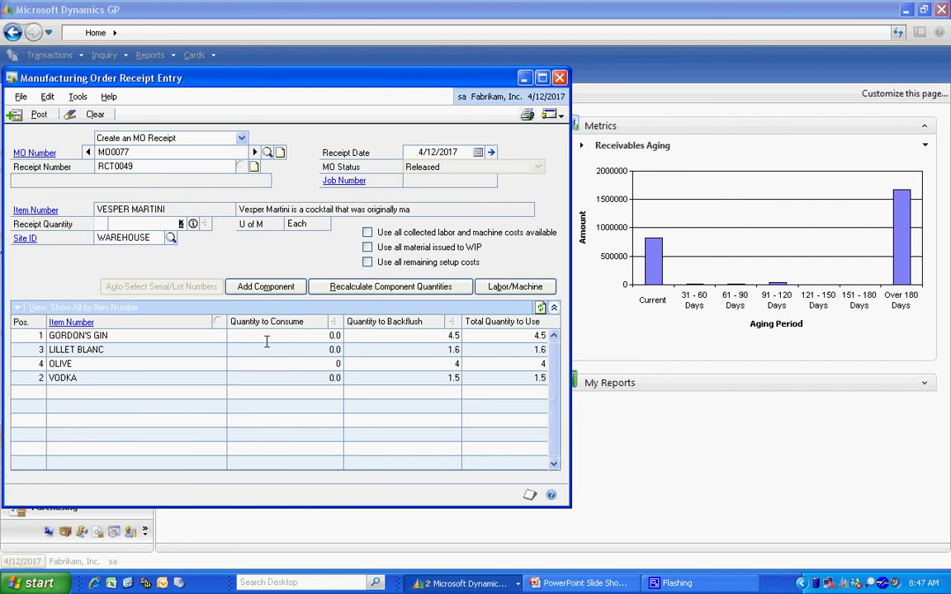
pyautogui.press('Tab')
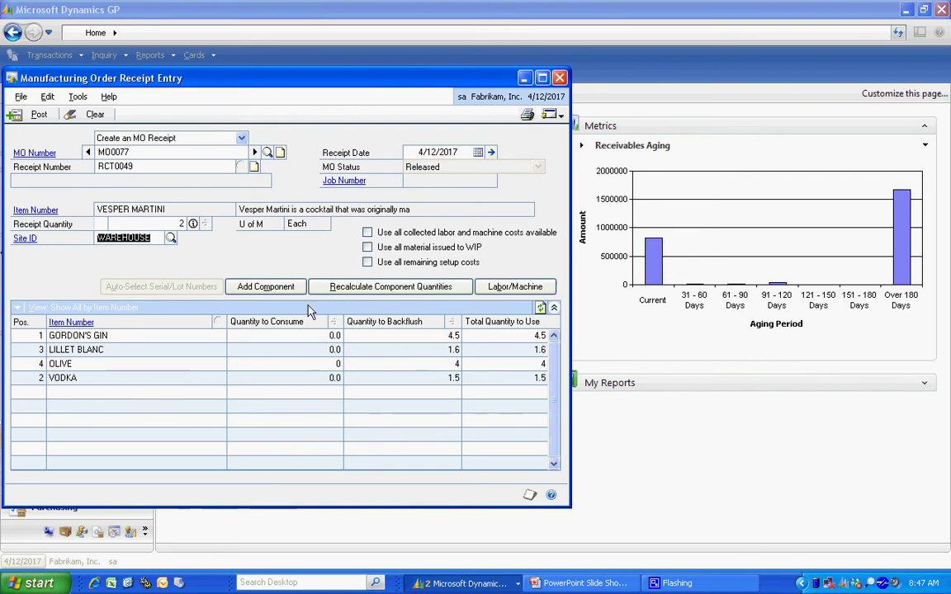
pyautogui.click(39, 116)
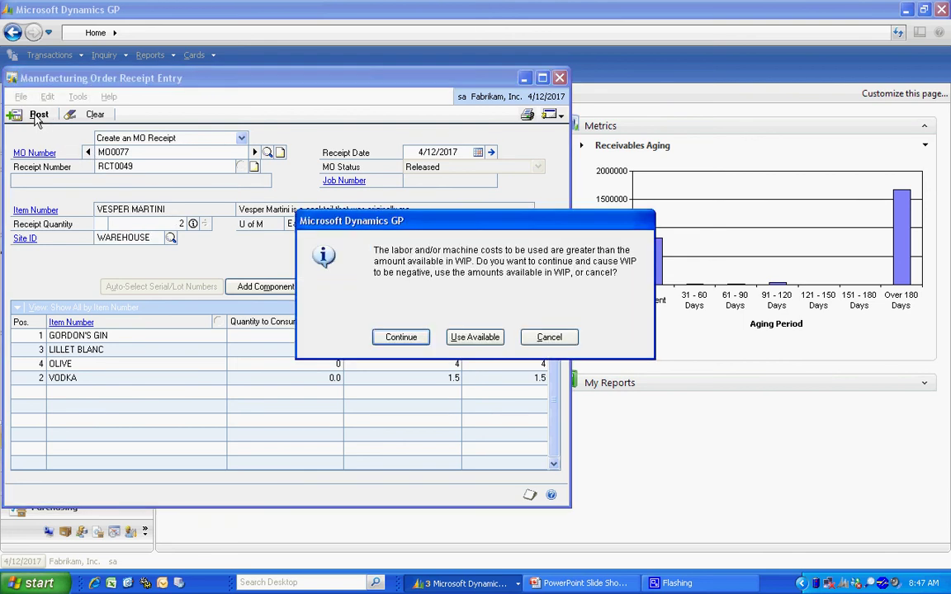
# Post receipt RCT0049 using the available WIP amounts and close the receipt window.
pyautogui.click(474, 339)
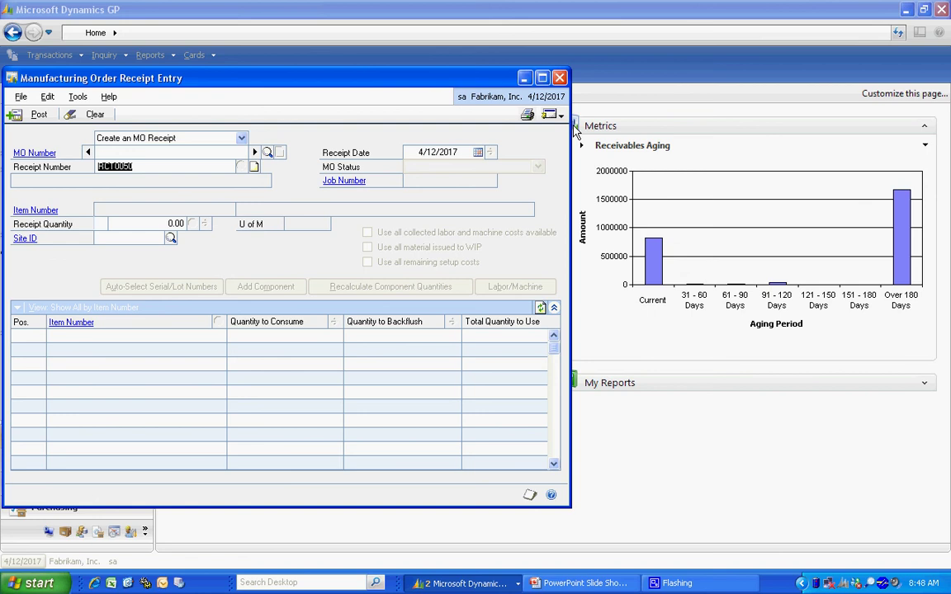
pyautogui.click(559, 78)
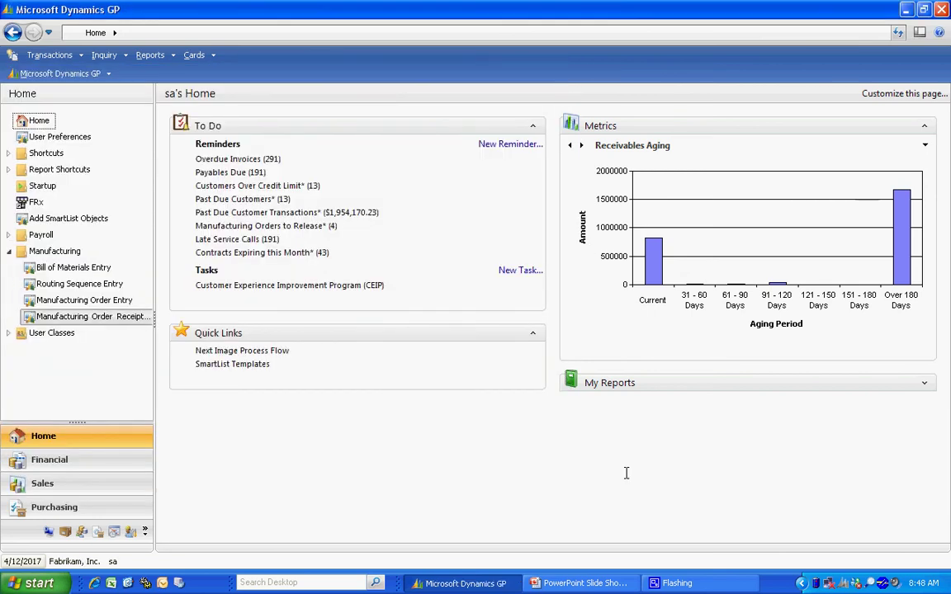